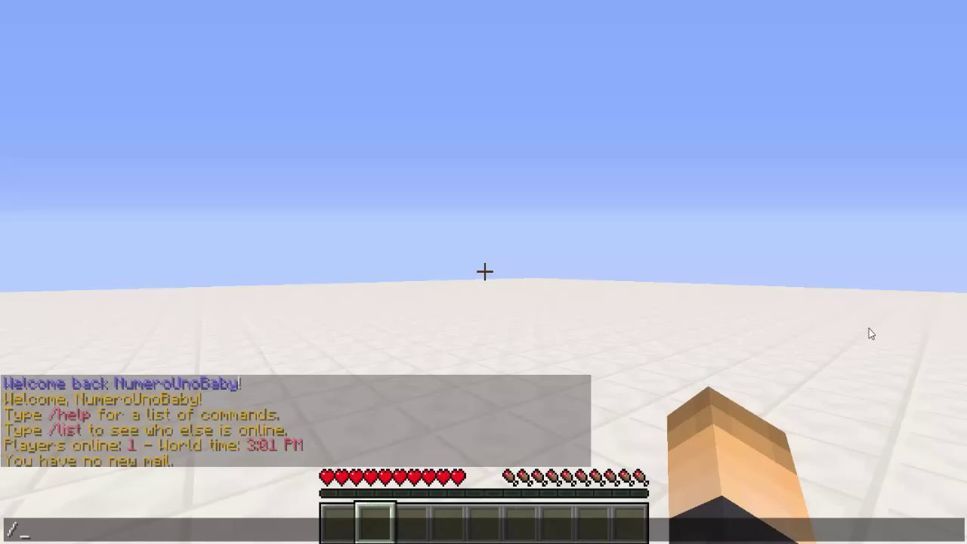
Step: Create hologram 1 with the green text '&aYou have %money% !' using /id create
text(id create)
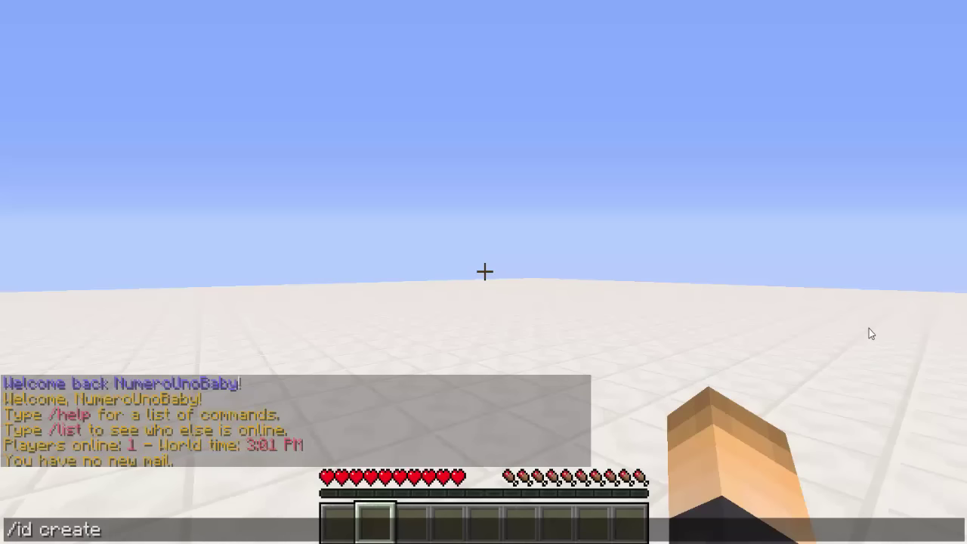
text(1)
text(&aYou have )
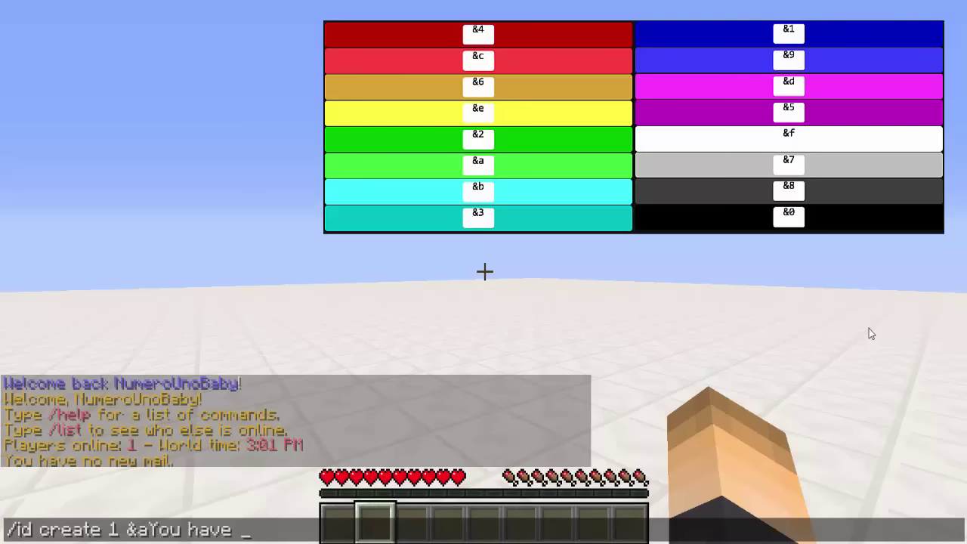
text(%mone)
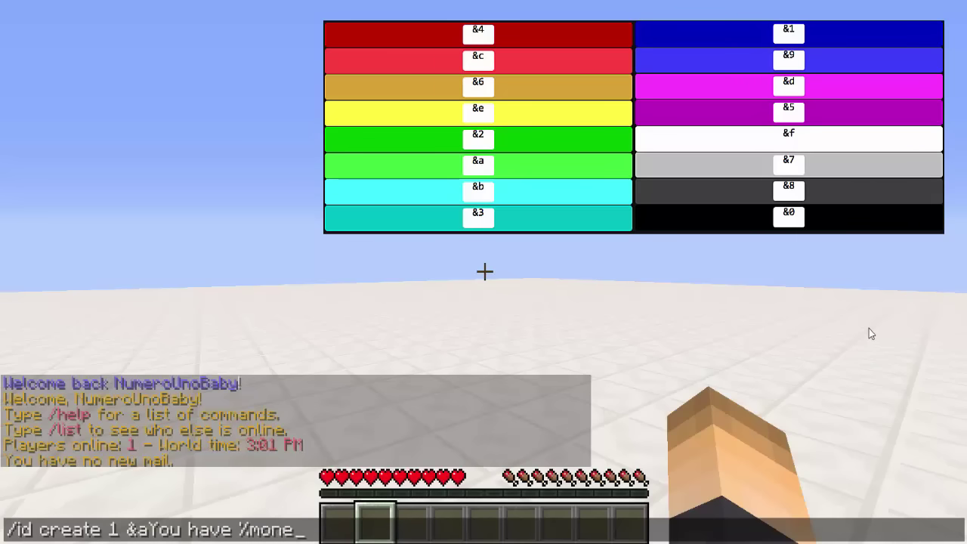
text(y%)
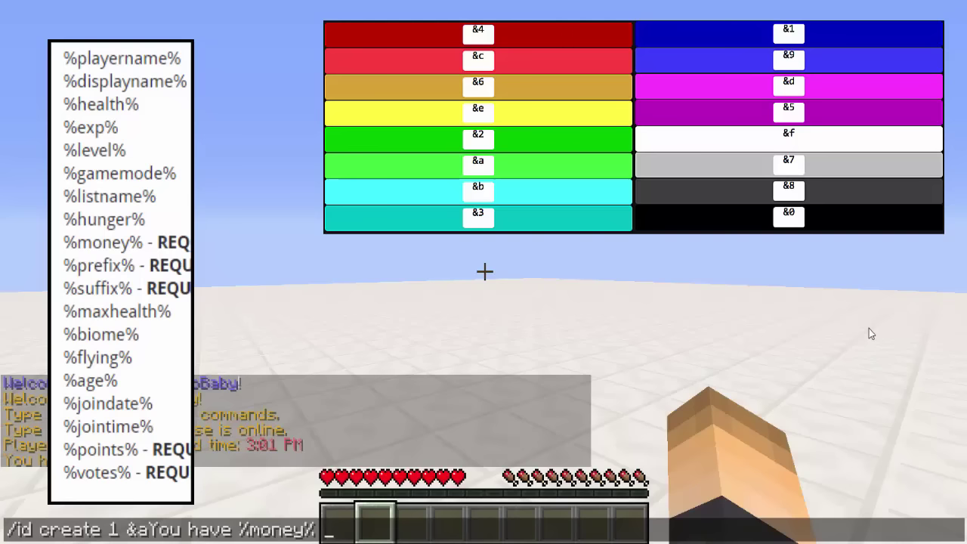
text(!)
key(Return)
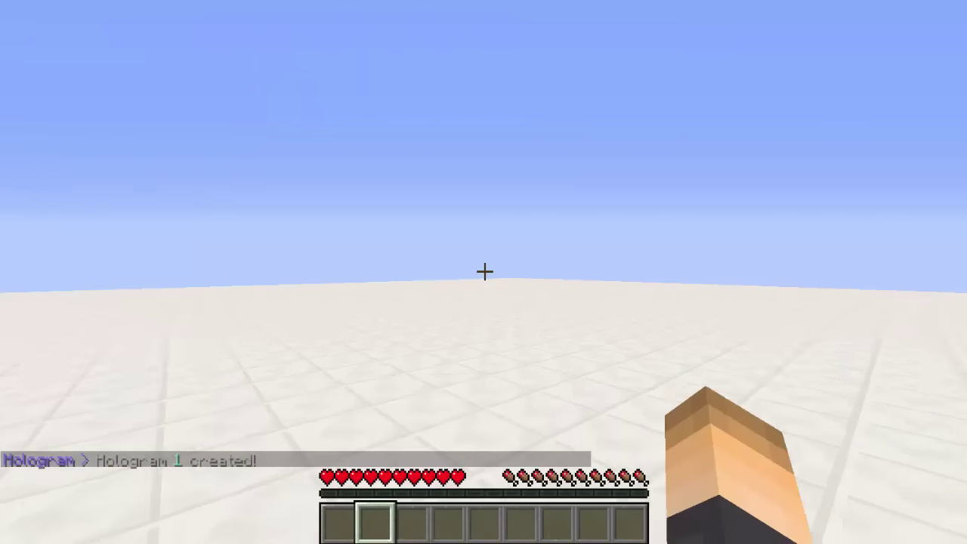
Step: Step back to view the new hologram and run /bal to check the balance
key(s)
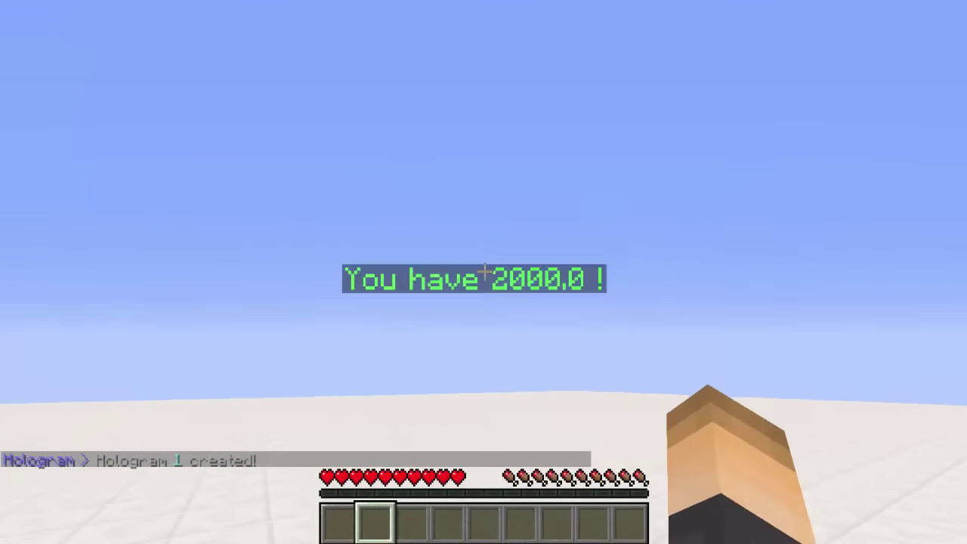
key(w)
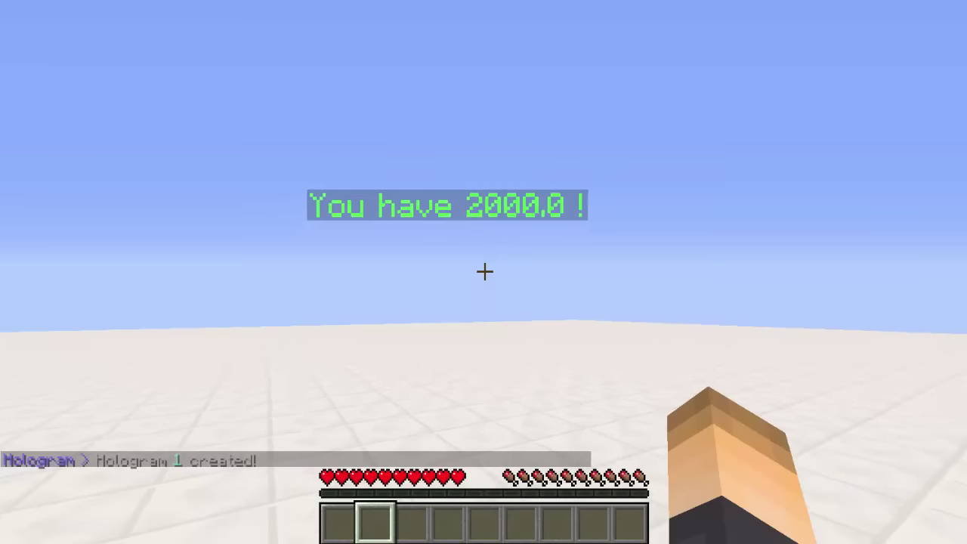
key(s)
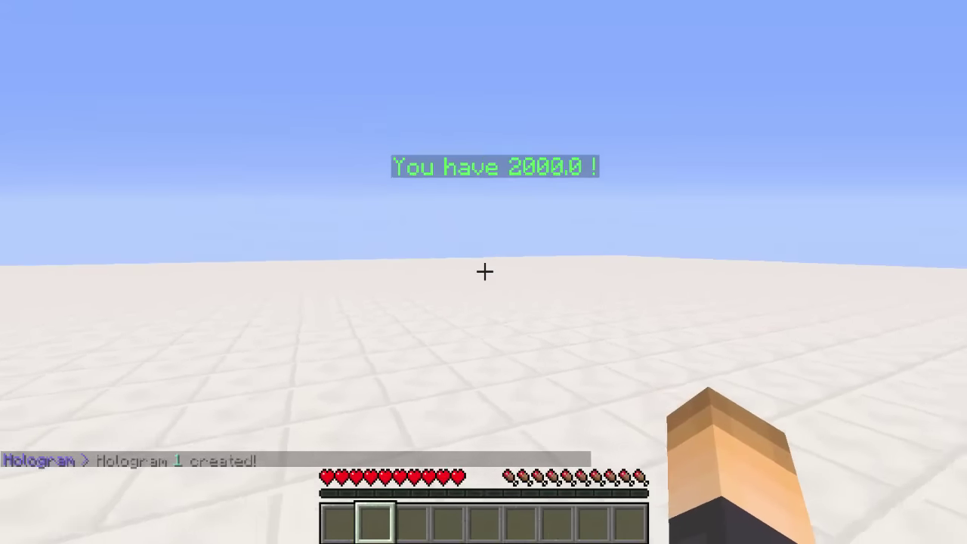
key(slash)
text(bal)
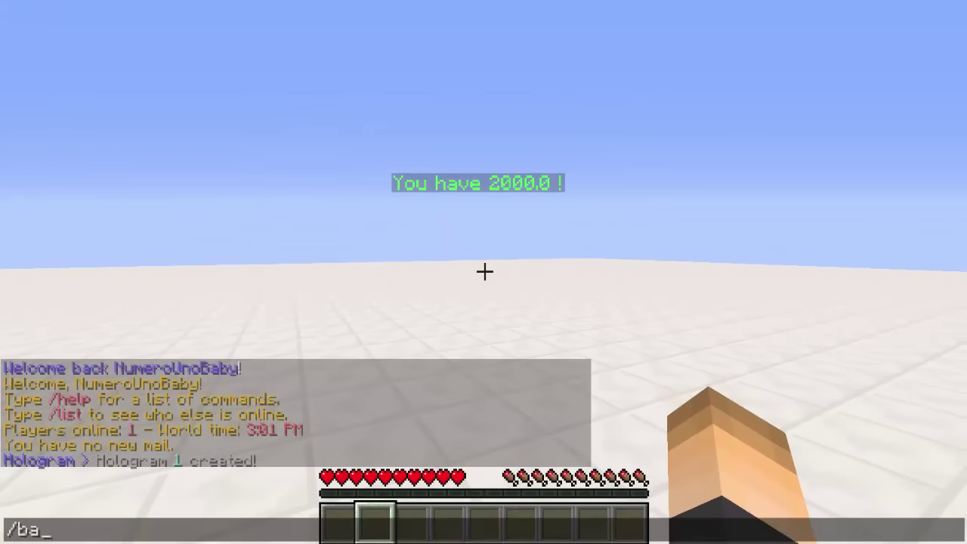
key(Return)
Step: Compare the hologram's 'You have 2000.0 !' up close, then reopen chat
key(w)
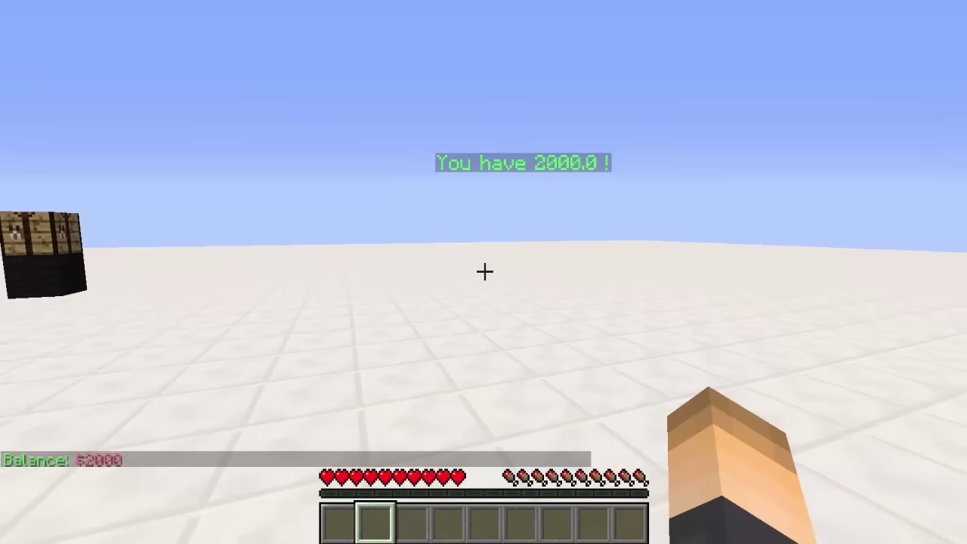
key(s)
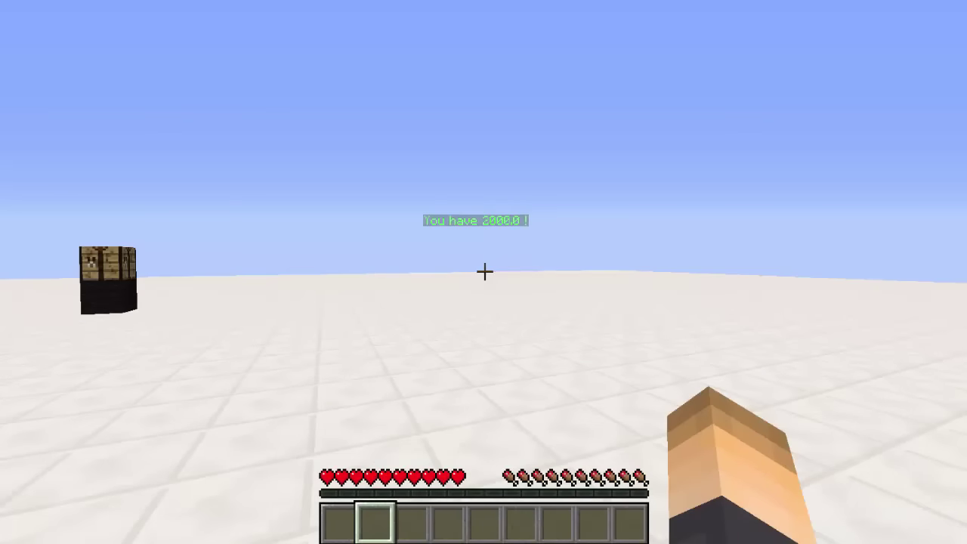
key(t)
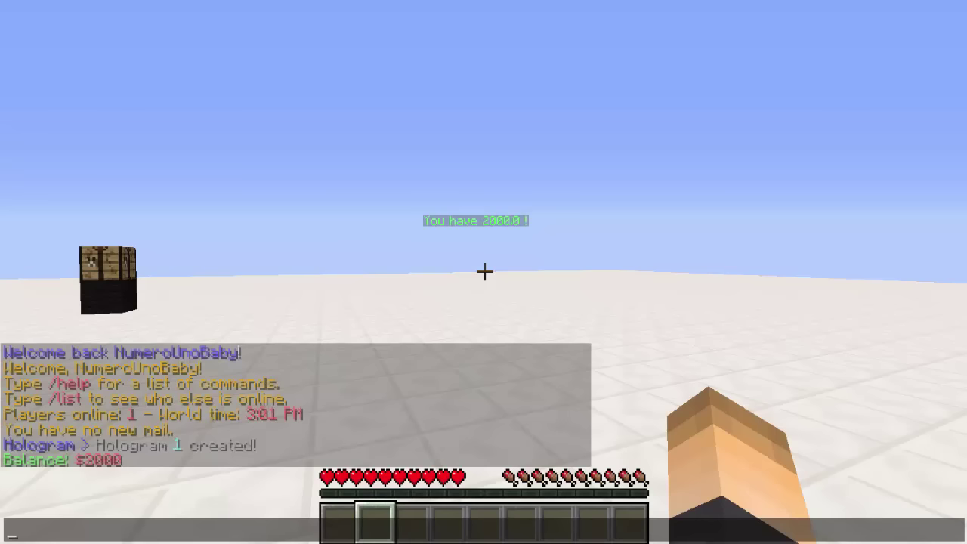
Step: Add line 2 'The economy is booming!' to hologram 1 and walk over to read it
text(/id addline )
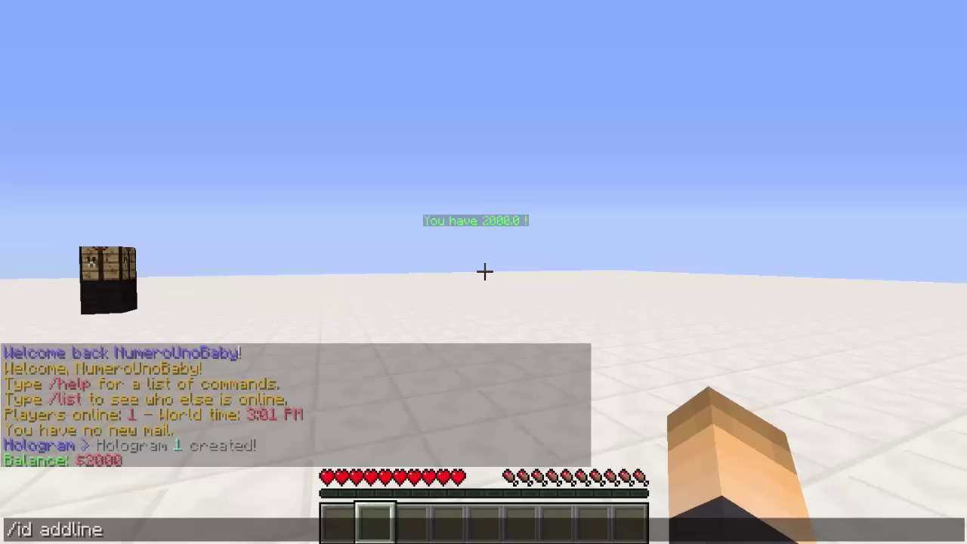
text(1 2)
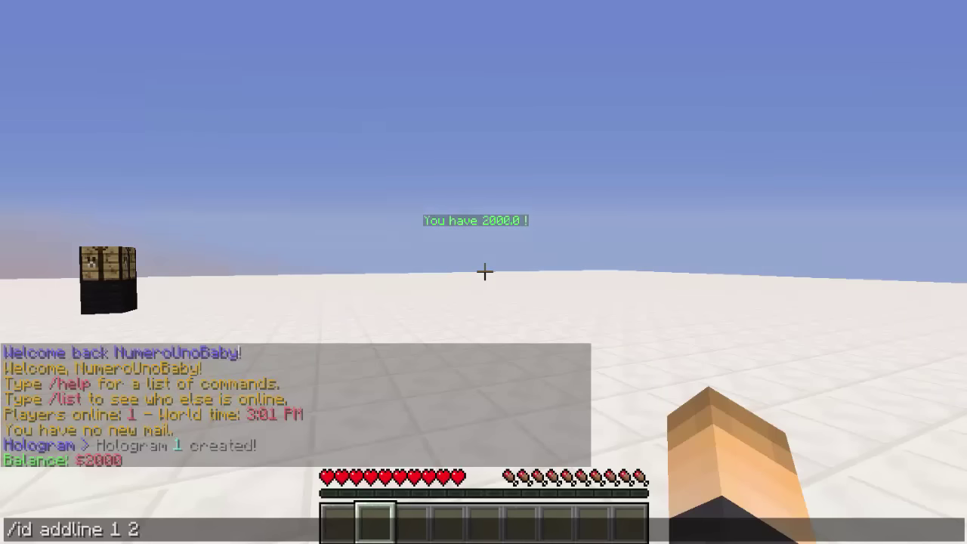
text(The c)
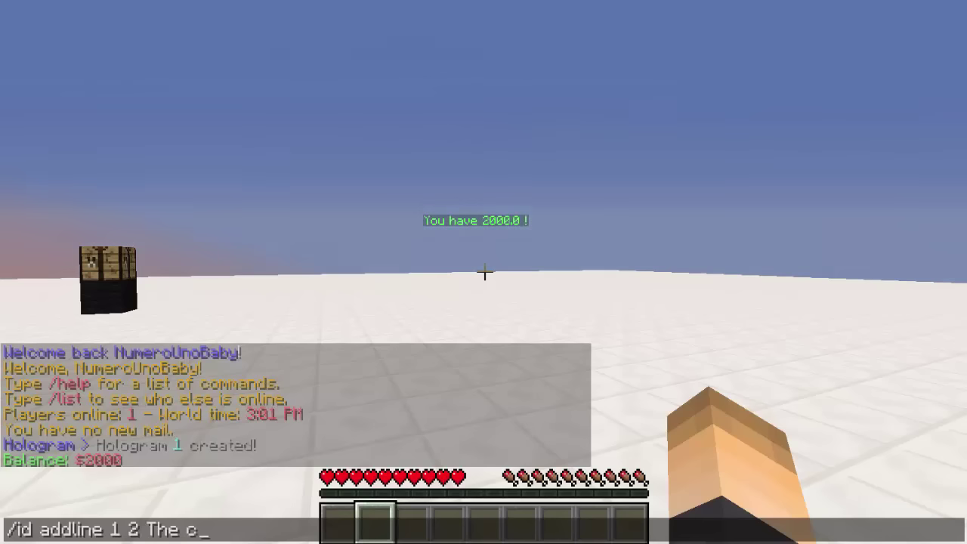
key(BackSpace)
text(economy is booming!)
key(Return)
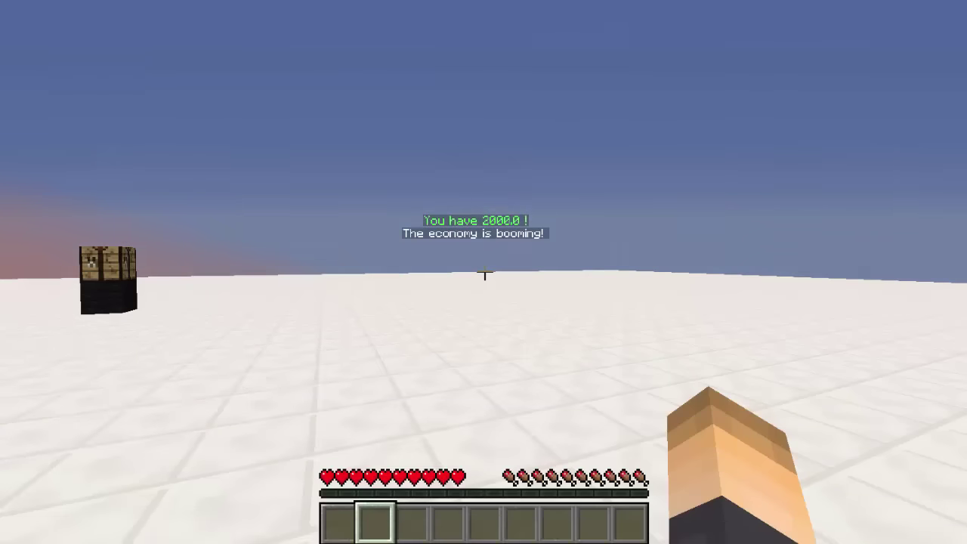
key(w)
key(s)
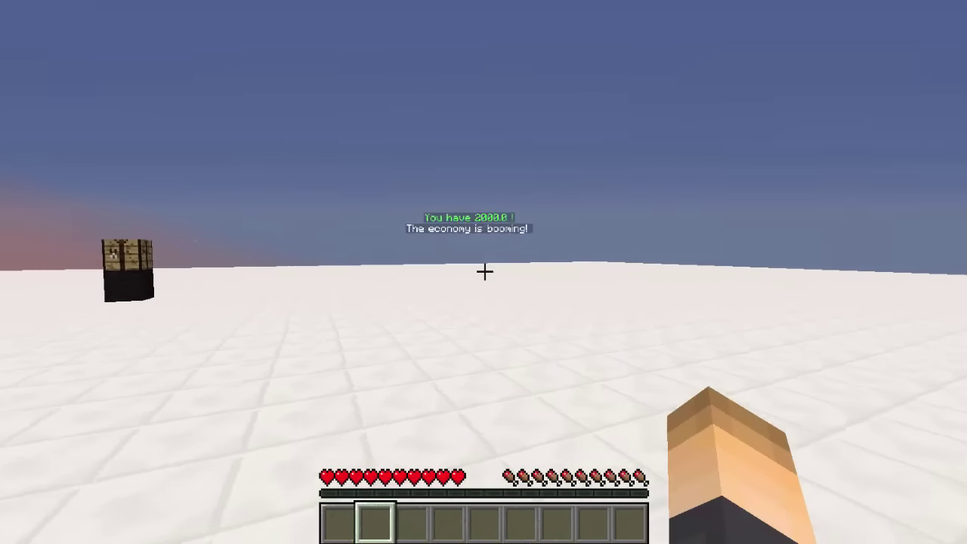
key(w)
key(s)
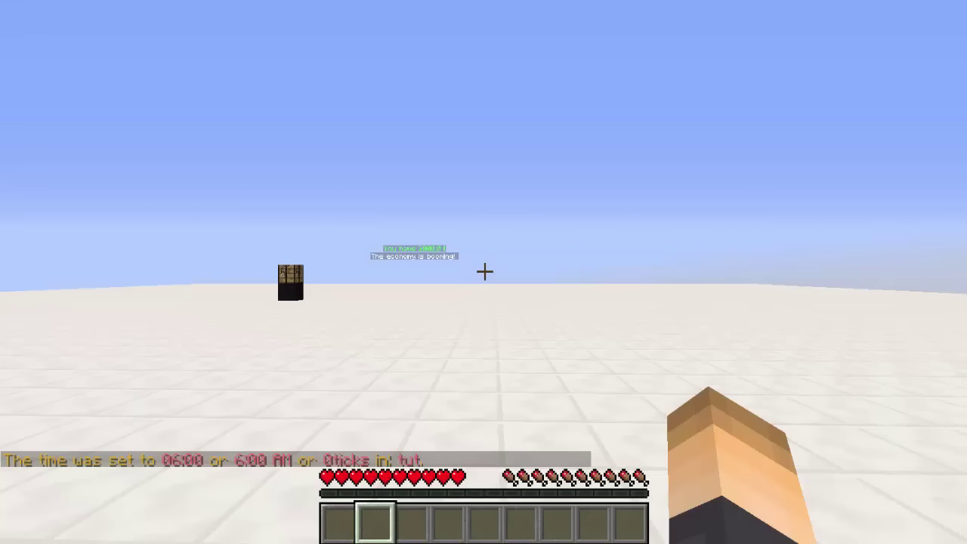
Step: Move hologram 1 to the player's position with /id movehere 1
key(slash)
text(id movehe)
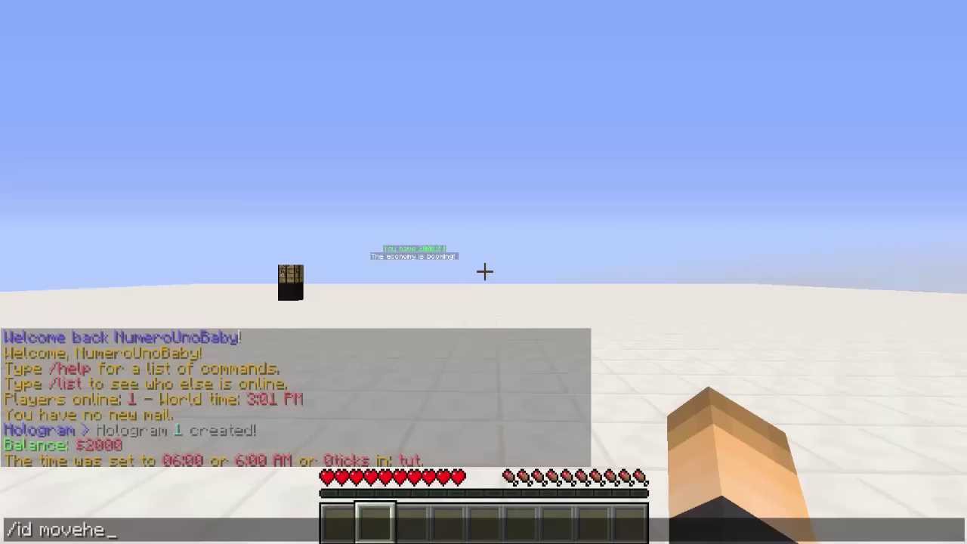
text(re 1)
key(Return)
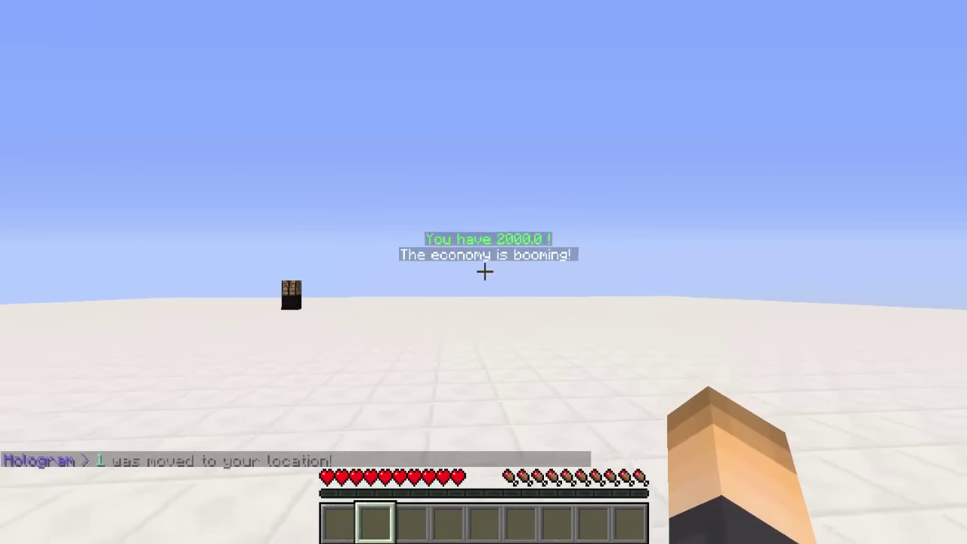
Step: Teleport to hologram 1 with /id teleport 1
key(slash)
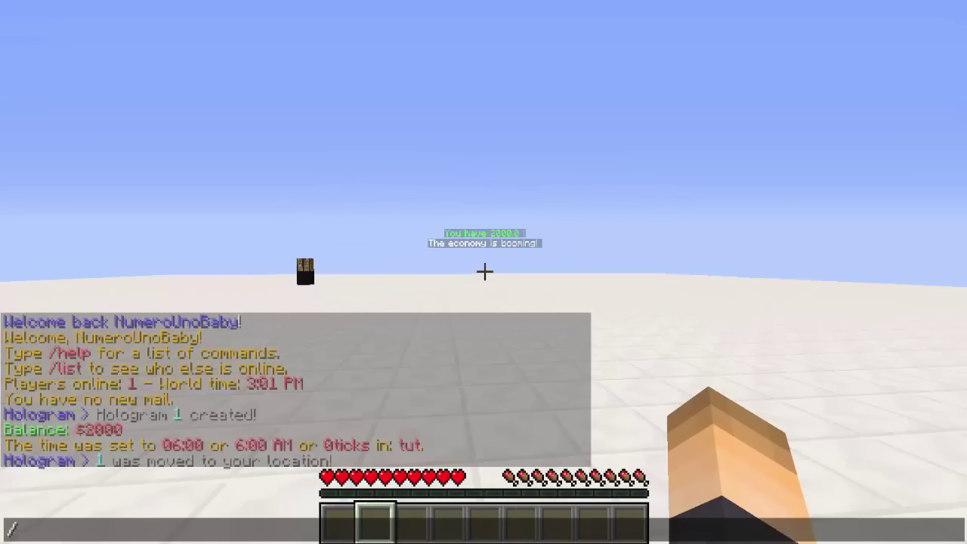
text(id teleport 1)
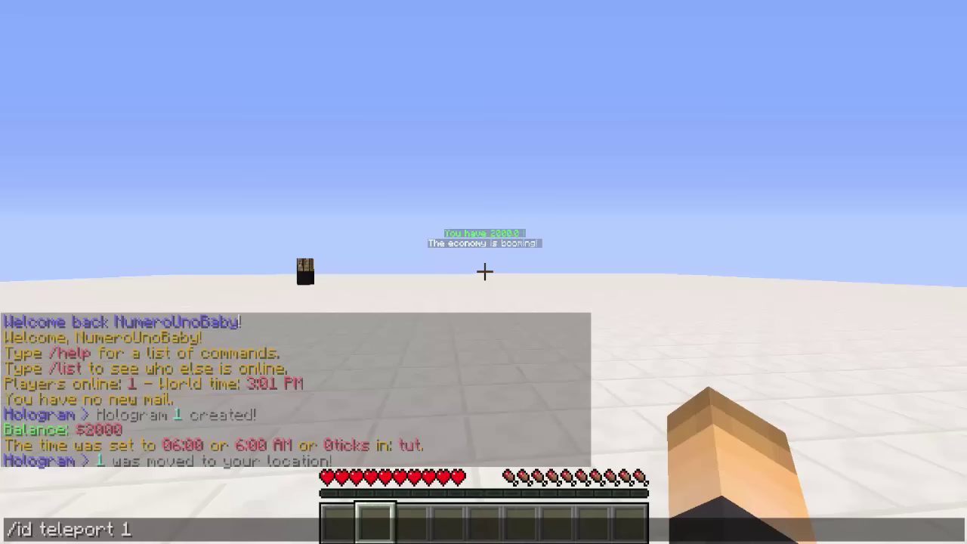
key(Return)
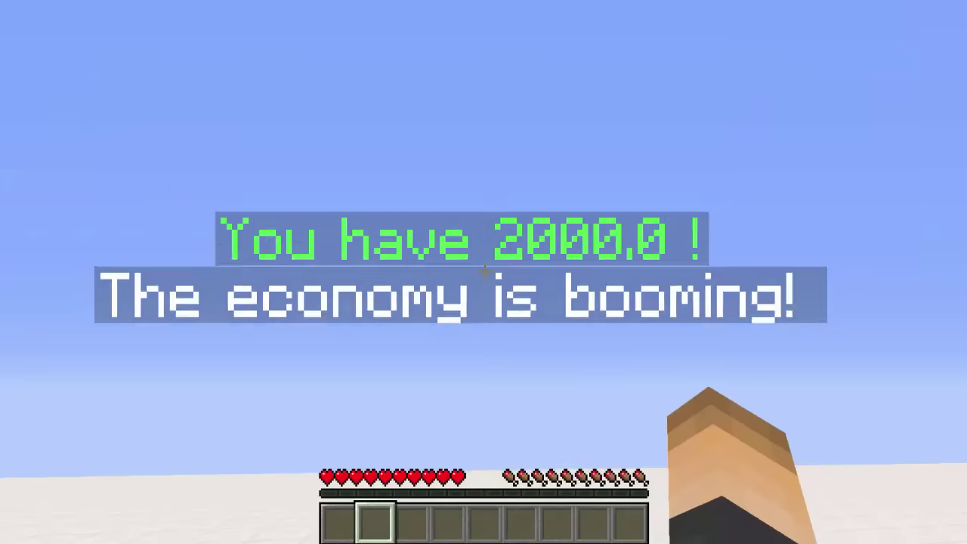
Step: Create hologram 2 reading 'Your Health &c%health%' so the health value shows in red
text(s)
text(/)
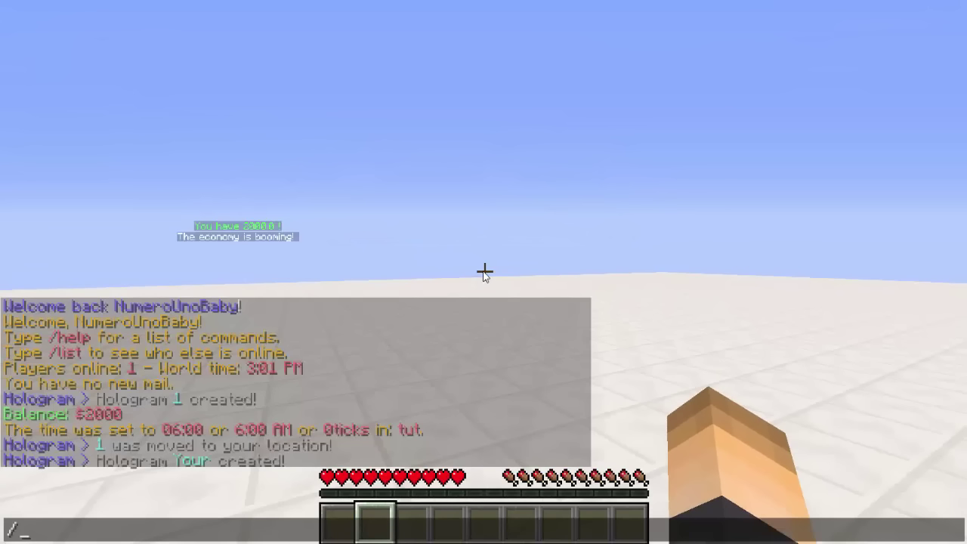
text(id create)
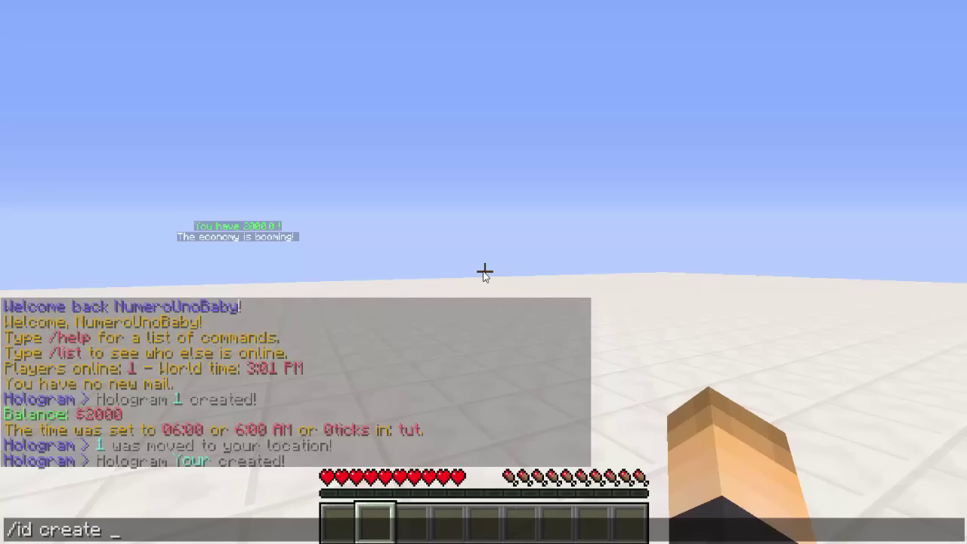
text( 2 Your)
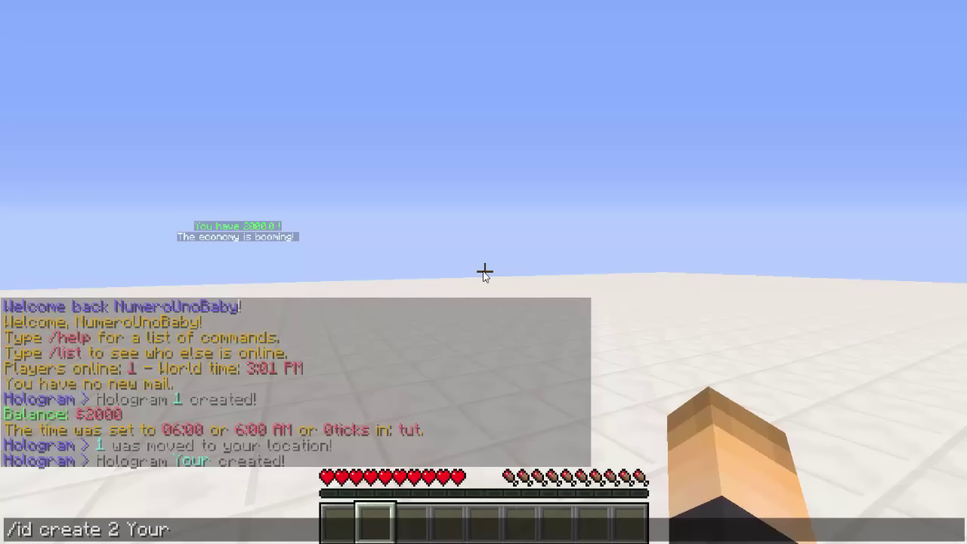
text(Health)
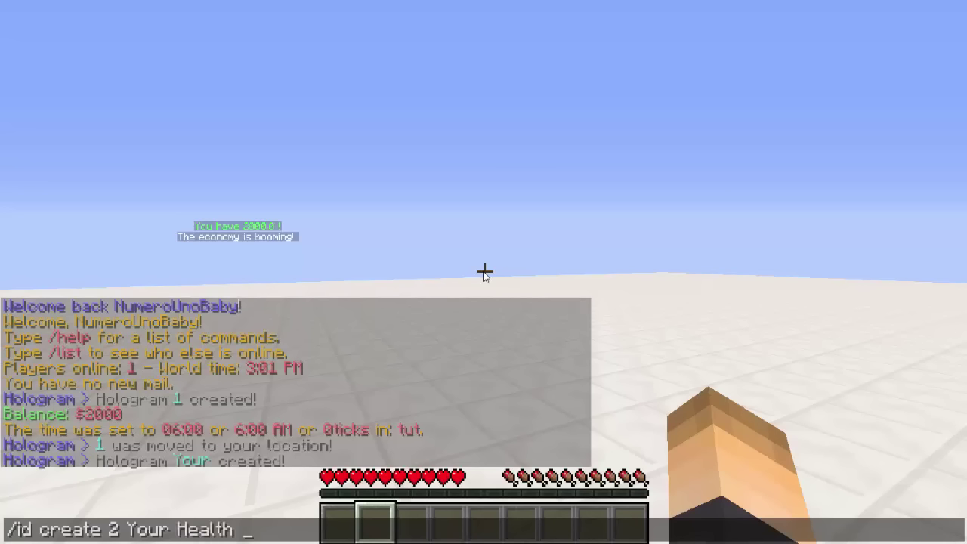
text( &c%health%)
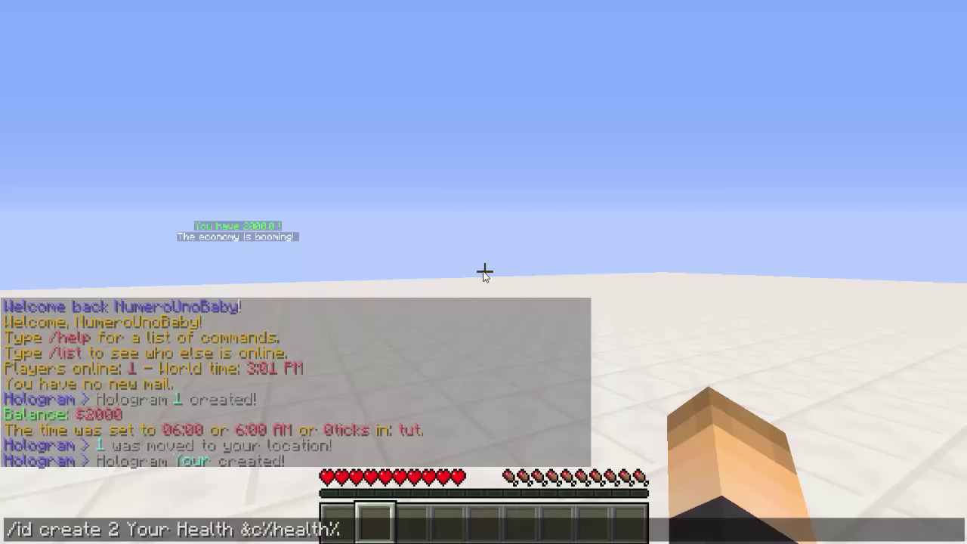
key(Return)
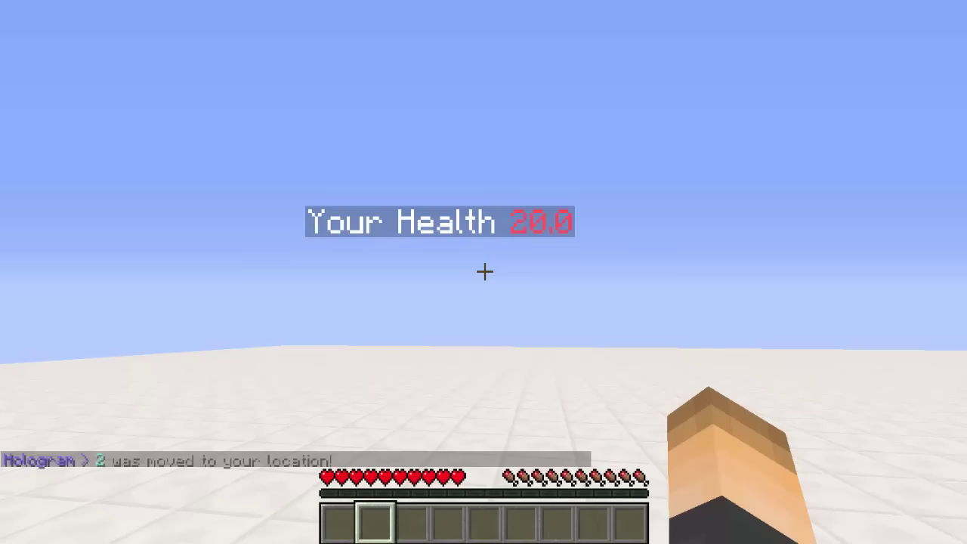
Step: Add line 2 'Your Hunger &c%hunger%' to hologram 2, with the hunger value in red
text(t)
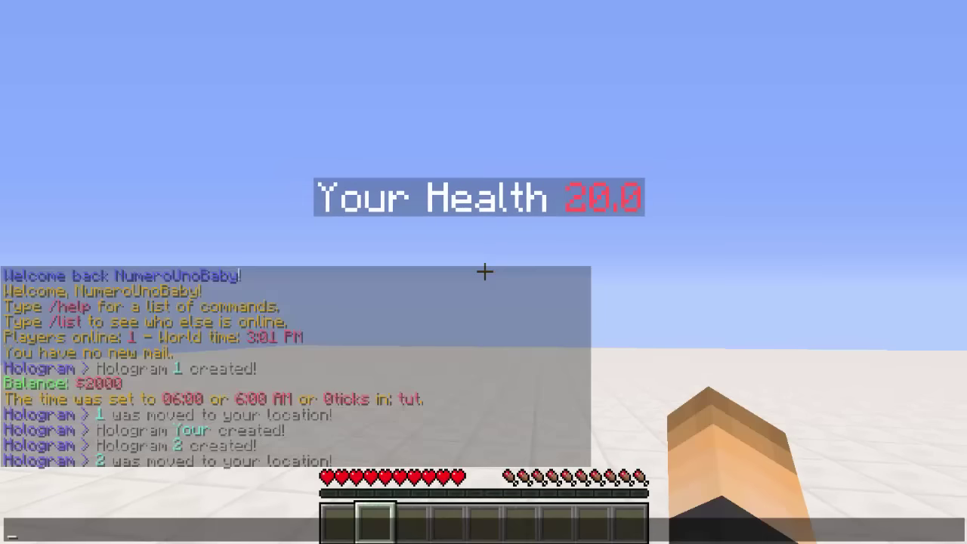
text(/id addline)
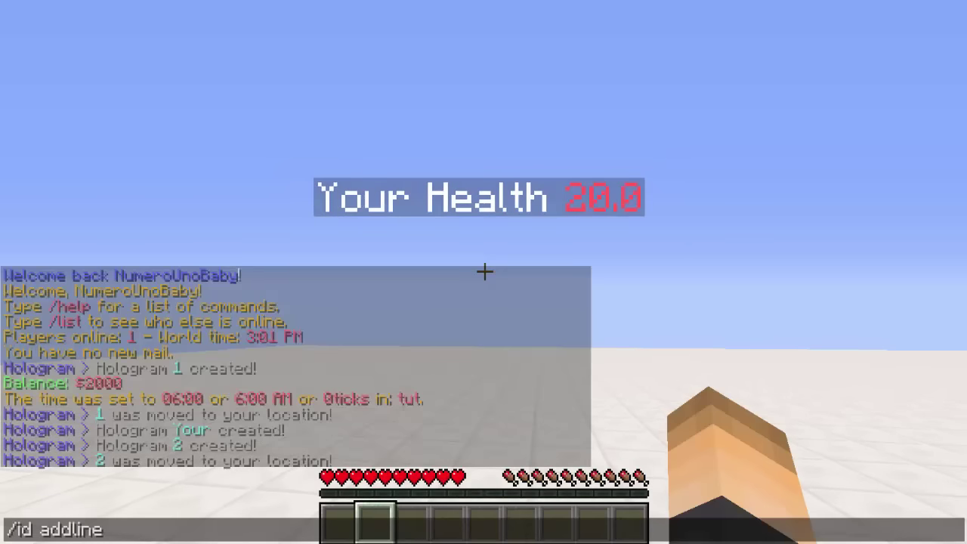
text( 2 2 Your Hunger)
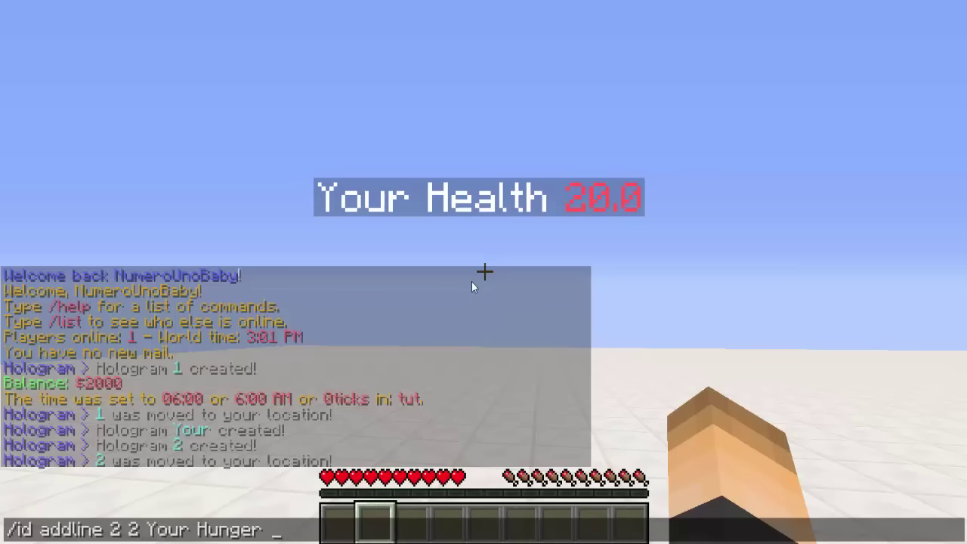
text( %hunger)
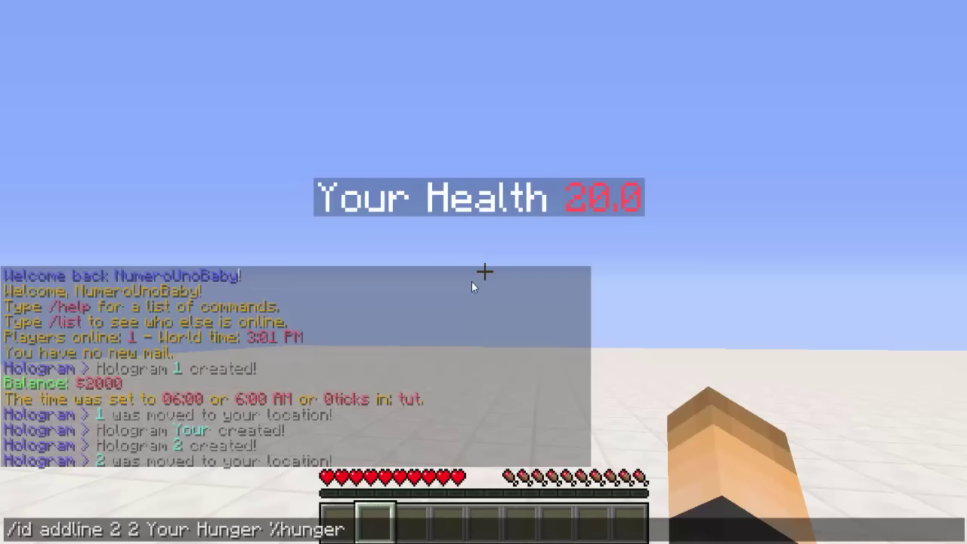
text(%)
key(Left)
key(Left)
key(Left)
key(Left)
key(Left)
key(Left)
key(Left)
key(Left)
key(Left)
key(Left)
text(&)
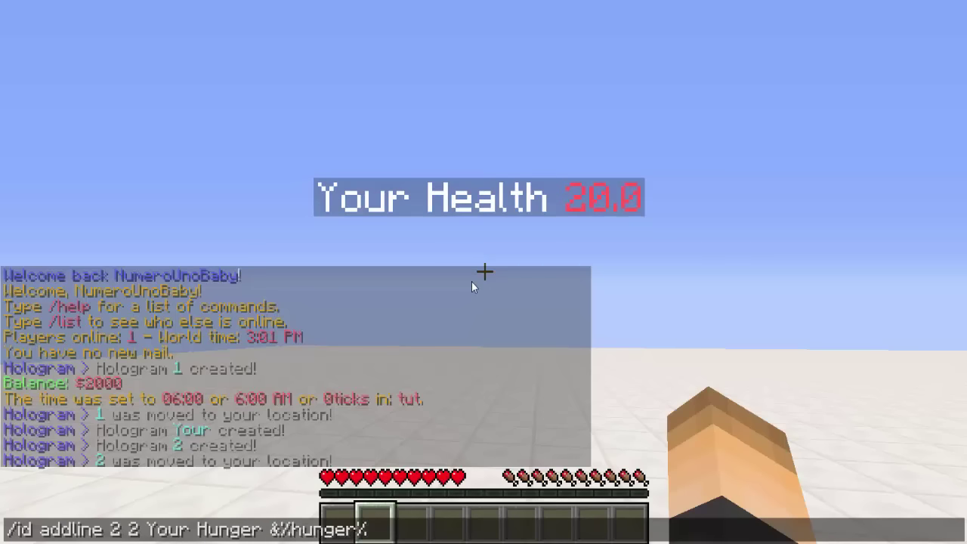
text(c)
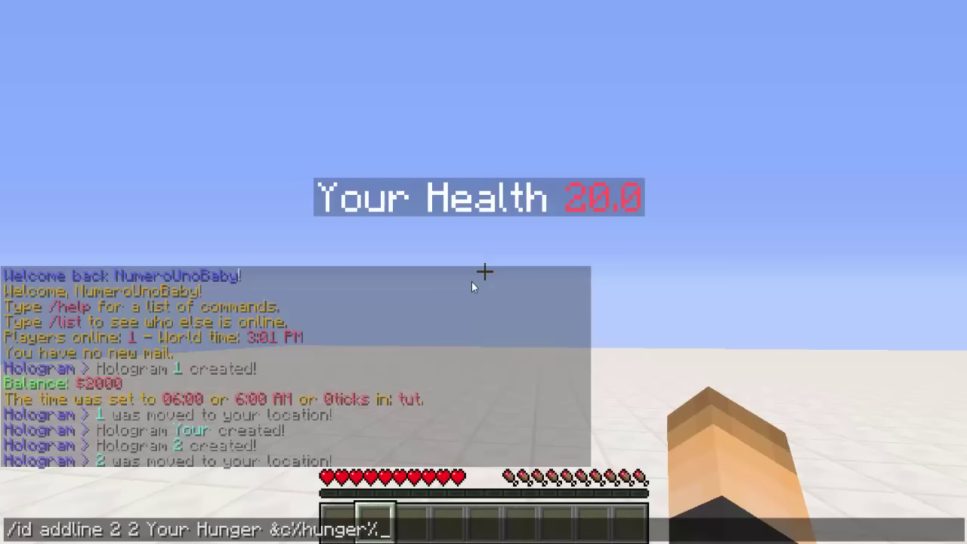
key(Return)
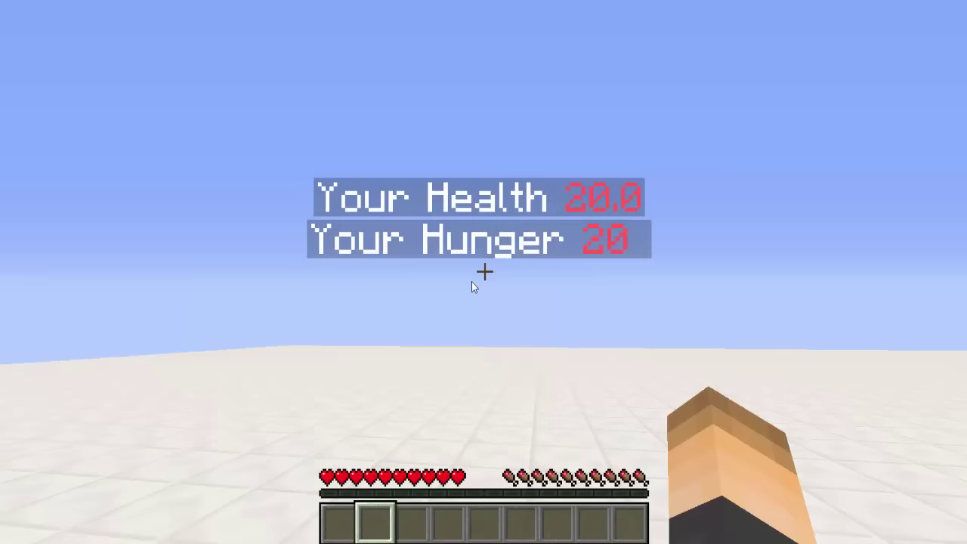
Step: Move around the hologram and switch to third-person view with F5
key(s)
key(w)
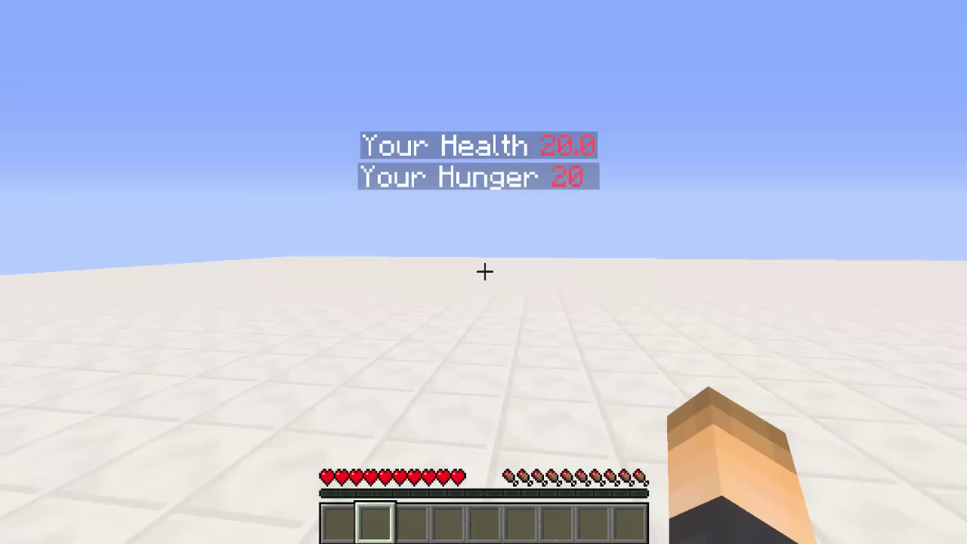
key(F5)
key(F5)
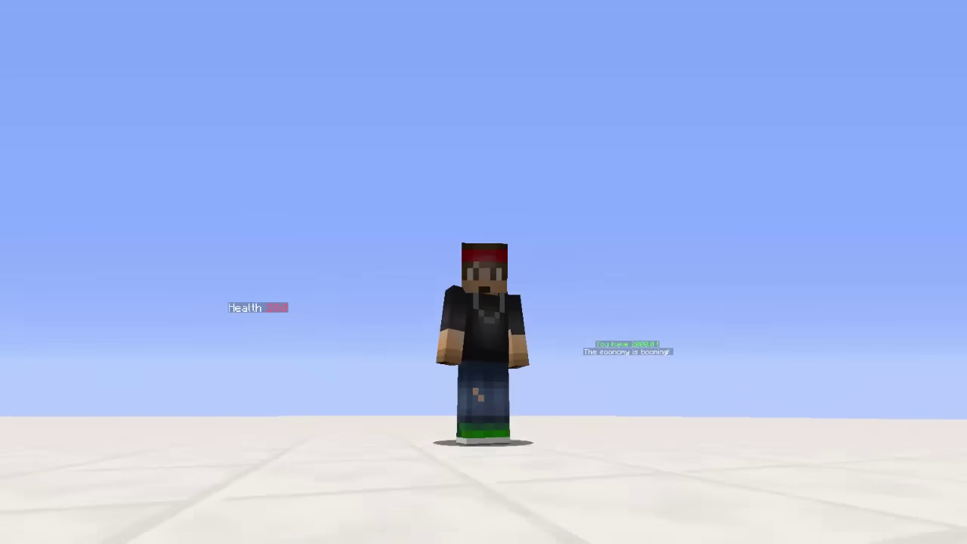